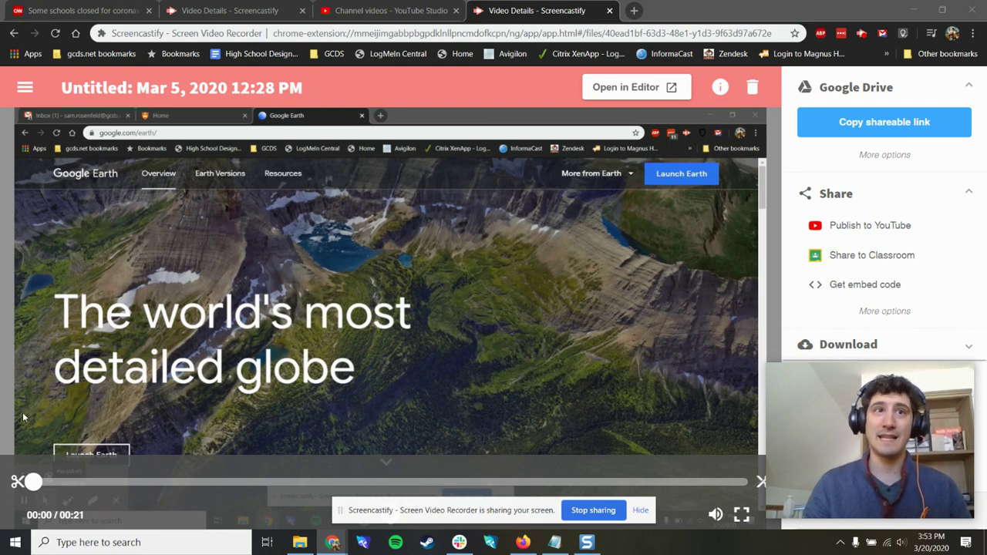
Start publishing the recording to YouTube, try to add another channel, and abandon the account sign-in.
{"action": "mouse_move", "coordinate": [35, 483]}
{"action": "left_mouse_down"}
{"action": "mouse_move", "coordinate": [162, 482]}
{"action": "mouse_move", "coordinate": [33, 483]}
{"action": "left_mouse_up"}
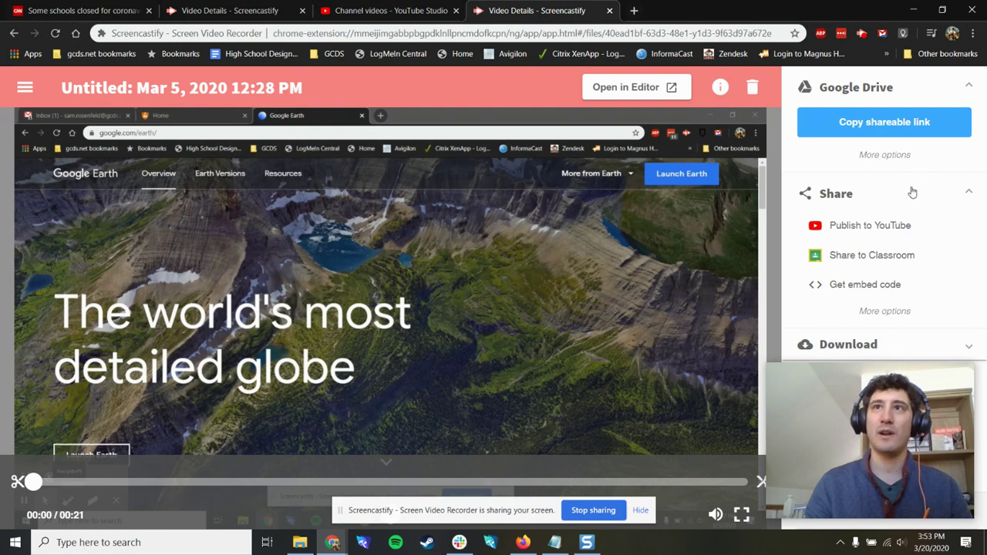
{"action": "left_click", "coordinate": [860, 229]}
{"action": "left_click", "coordinate": [479, 223]}
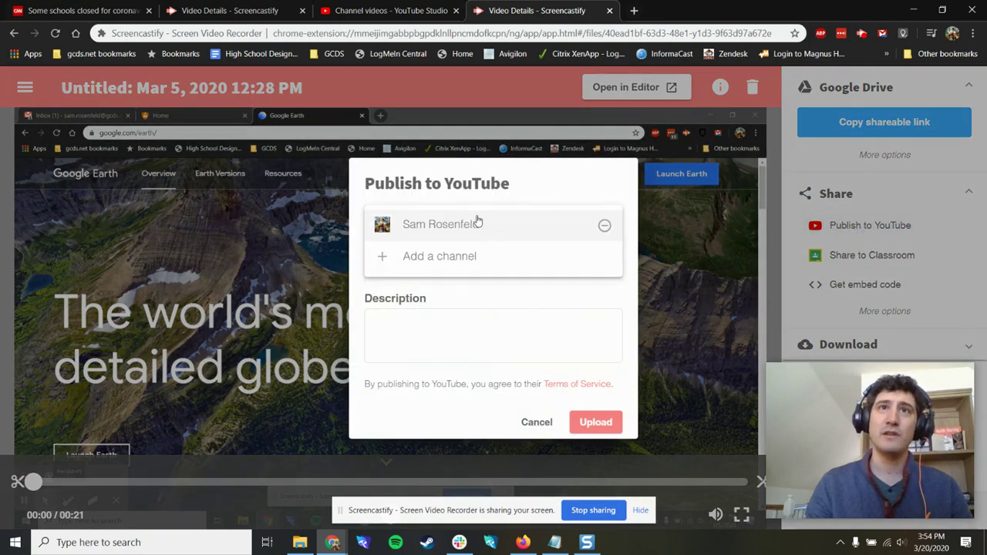
{"action": "left_click", "coordinate": [452, 256]}
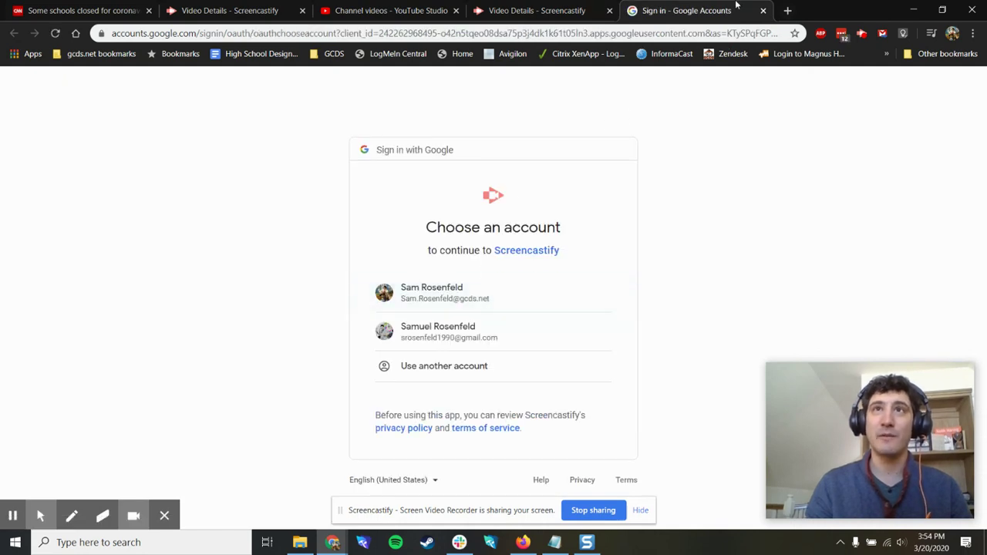
{"action": "left_click", "coordinate": [764, 11]}
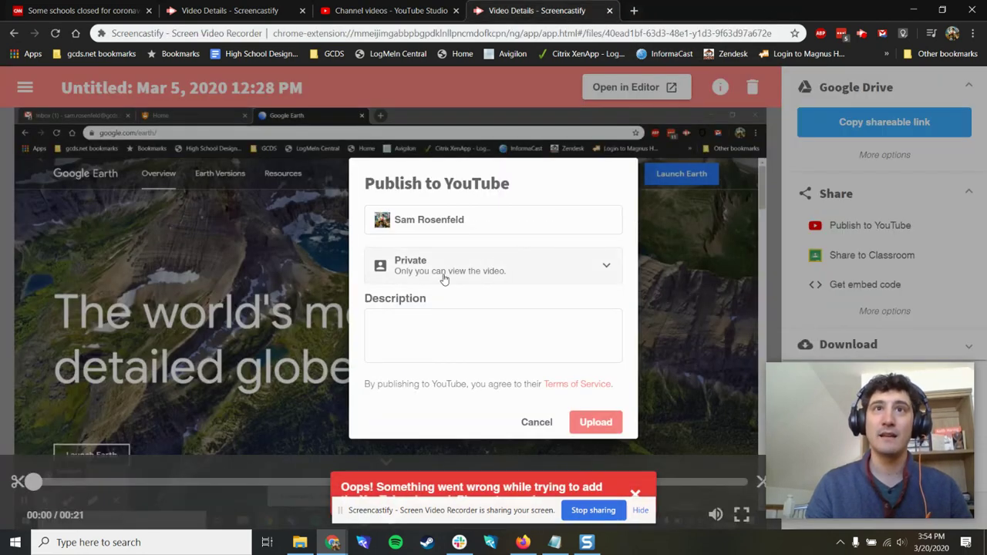
{"action": "left_click", "coordinate": [634, 495]}
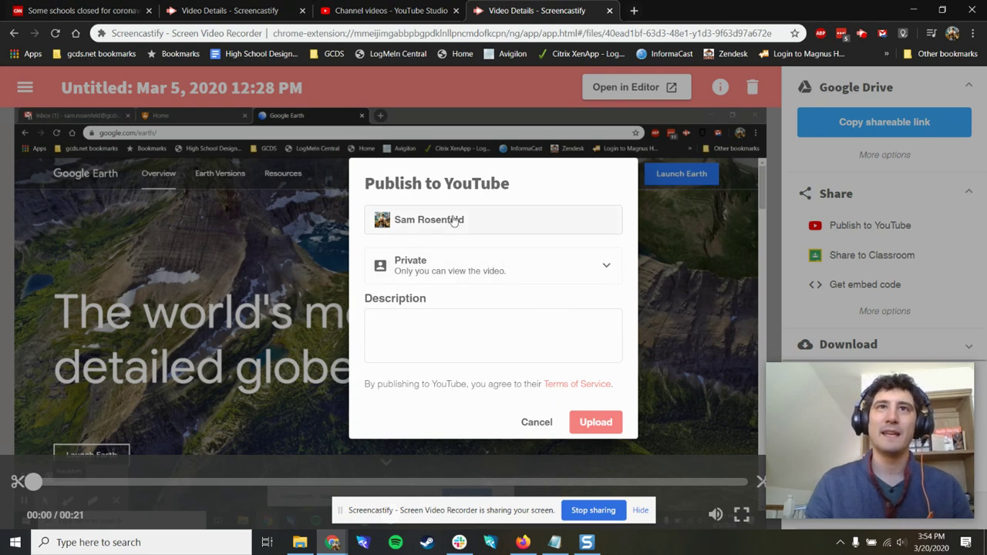
Try the Public and Unlisted visibility options for the YouTube video, and cancel the publishing.
{"action": "left_click", "coordinate": [418, 272]}
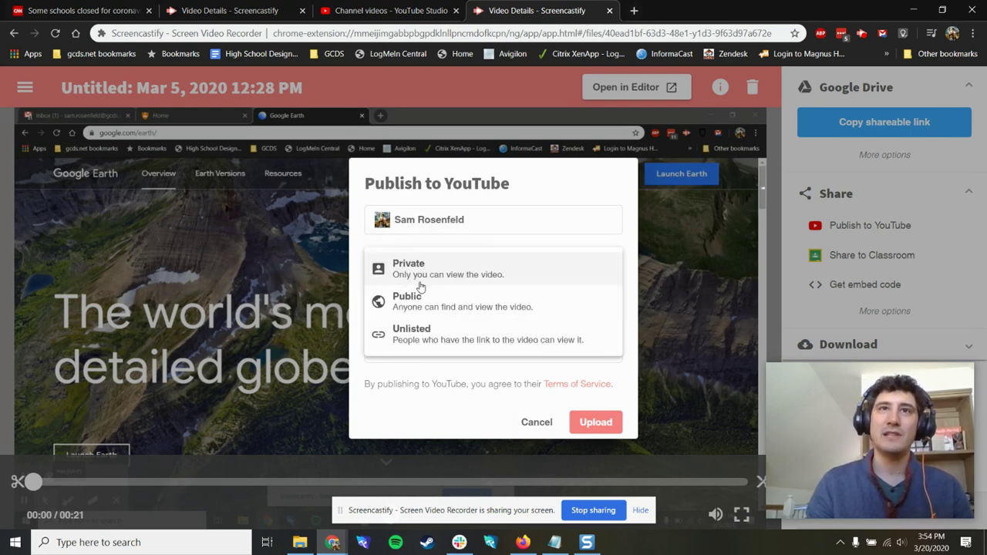
{"action": "left_click", "coordinate": [424, 301]}
{"action": "left_click", "coordinate": [484, 337]}
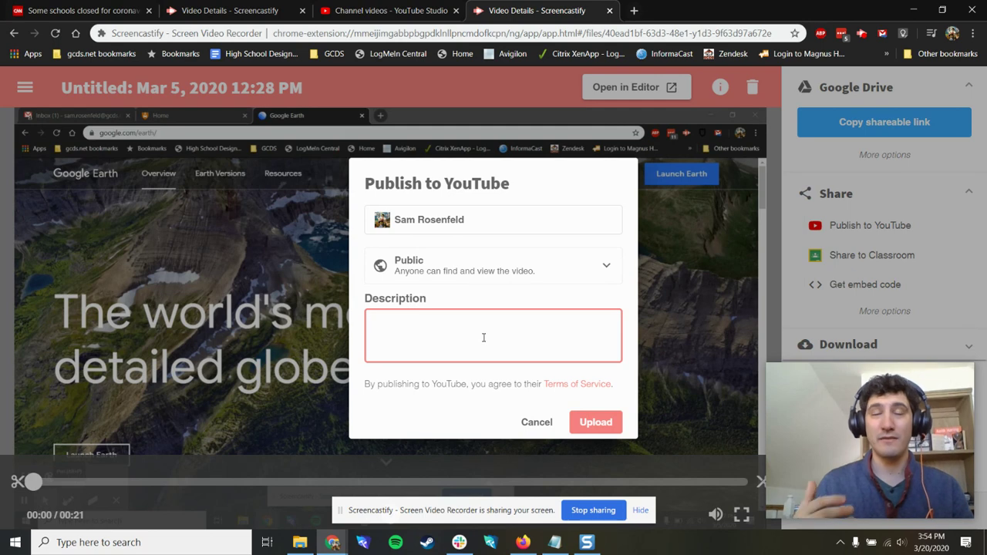
{"action": "left_click", "coordinate": [466, 276]}
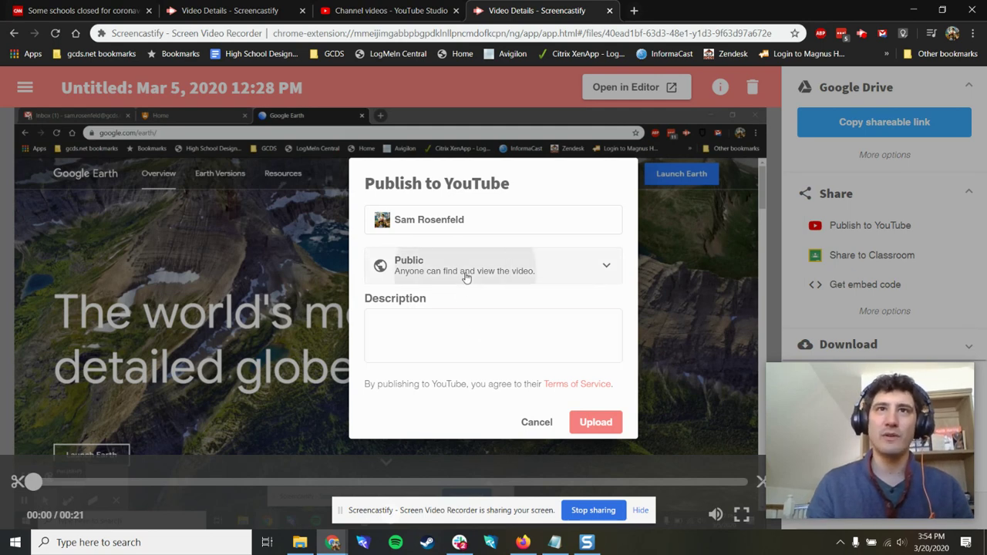
{"action": "left_click", "coordinate": [416, 338]}
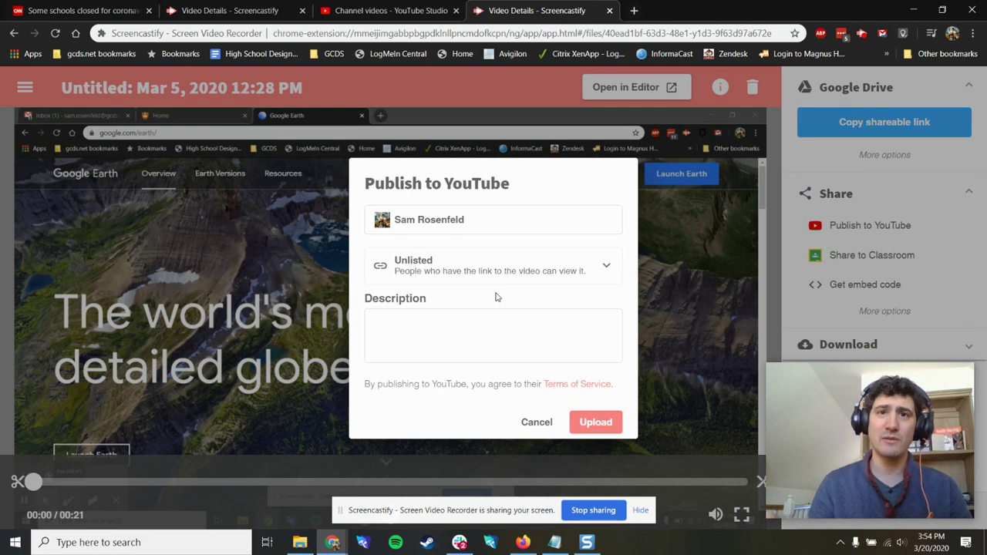
{"action": "left_click", "coordinate": [501, 262]}
{"action": "left_click", "coordinate": [452, 300]}
{"action": "left_click", "coordinate": [467, 345]}
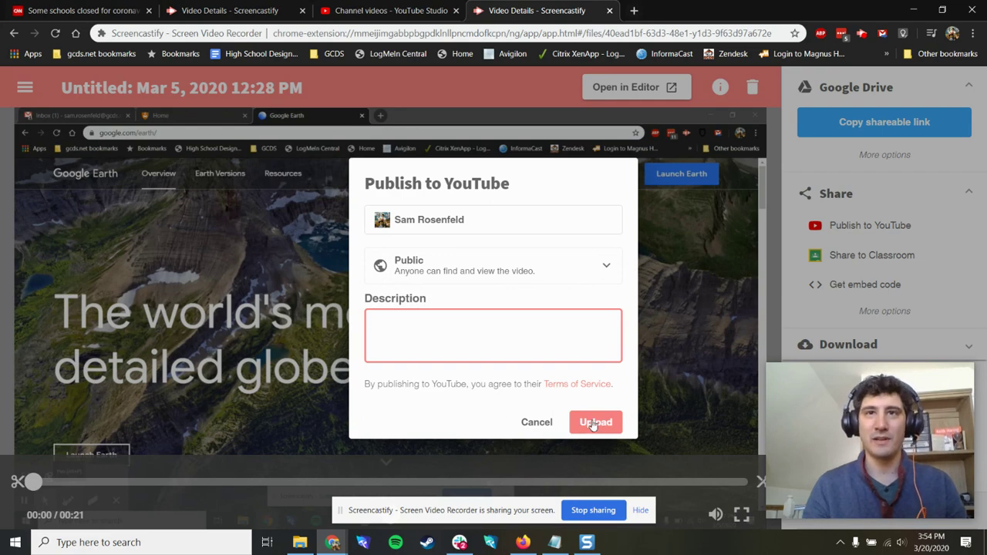
{"action": "left_click", "coordinate": [536, 422]}
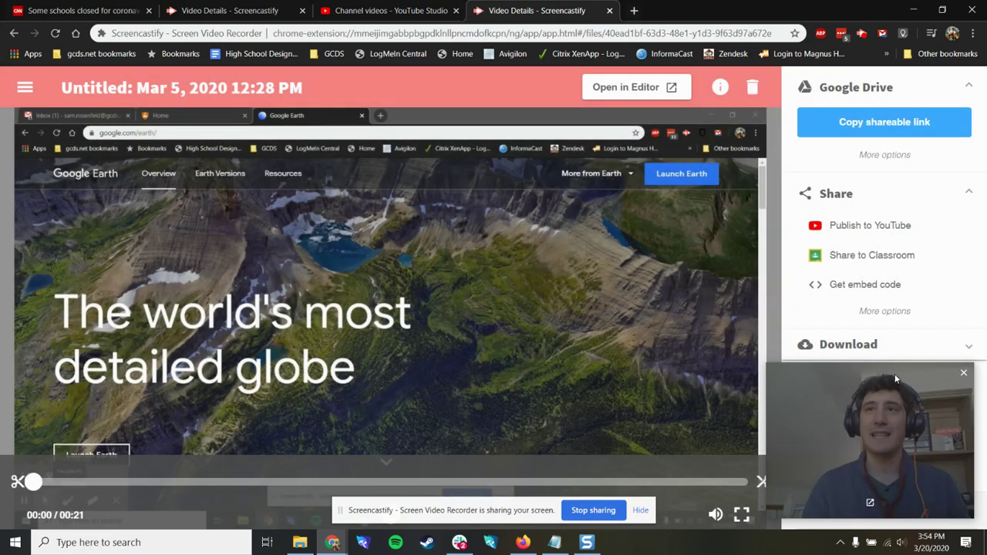
Export the recording as an MP4 without fixed frame rate conversion, and bring up the videos folder in File Explorer.
{"action": "left_click_drag", "start_coordinate": [870, 417], "coordinate": [122, 411]}
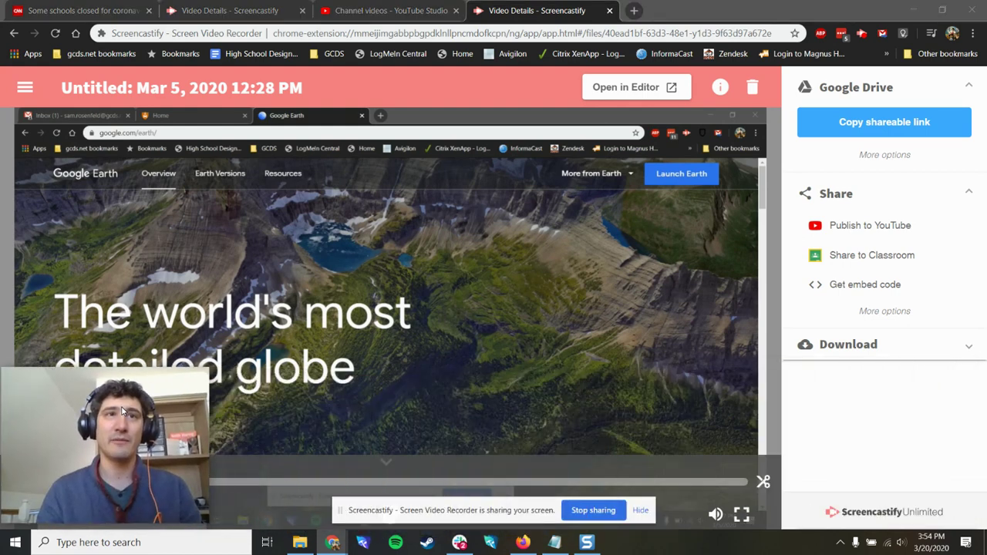
{"action": "left_click", "coordinate": [886, 349]}
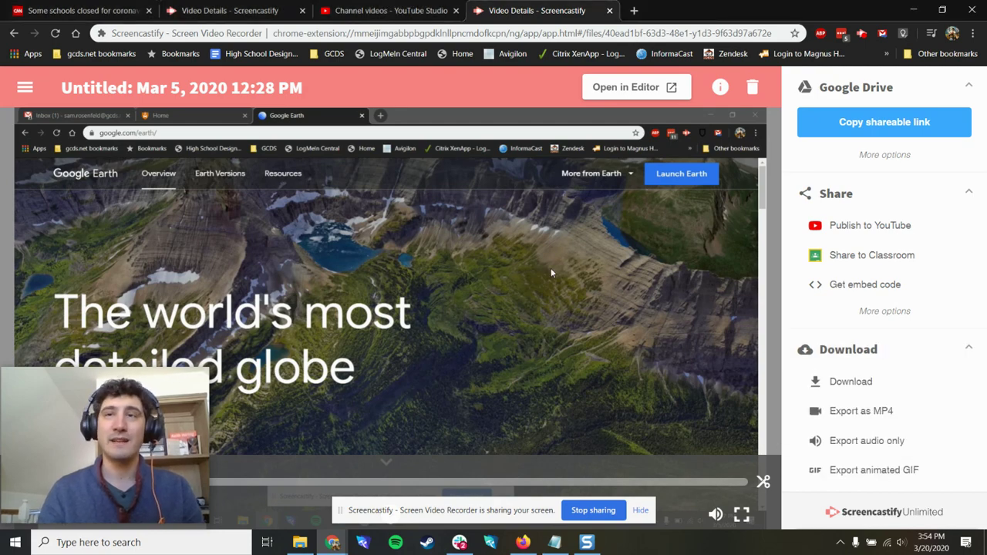
{"action": "left_click", "coordinate": [861, 412]}
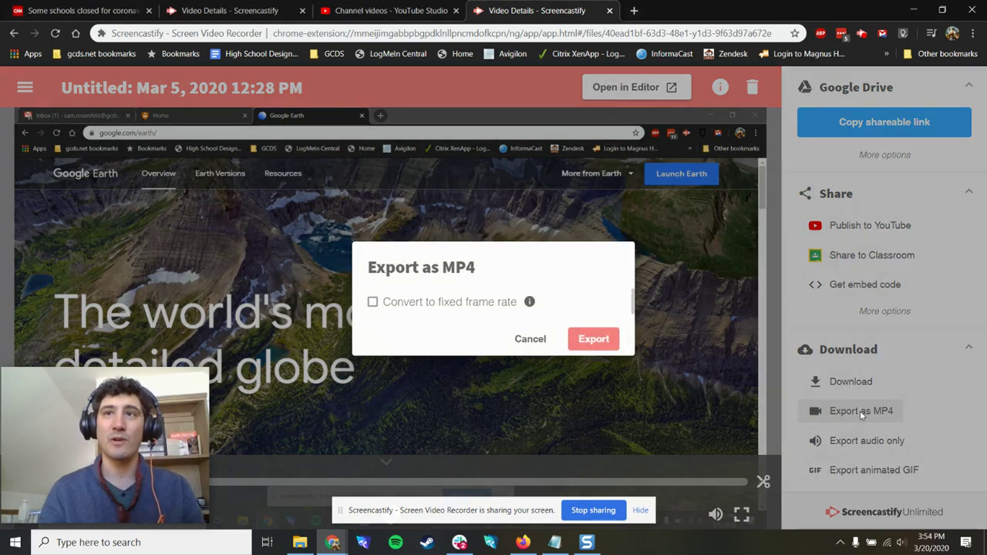
{"action": "left_click", "coordinate": [584, 343]}
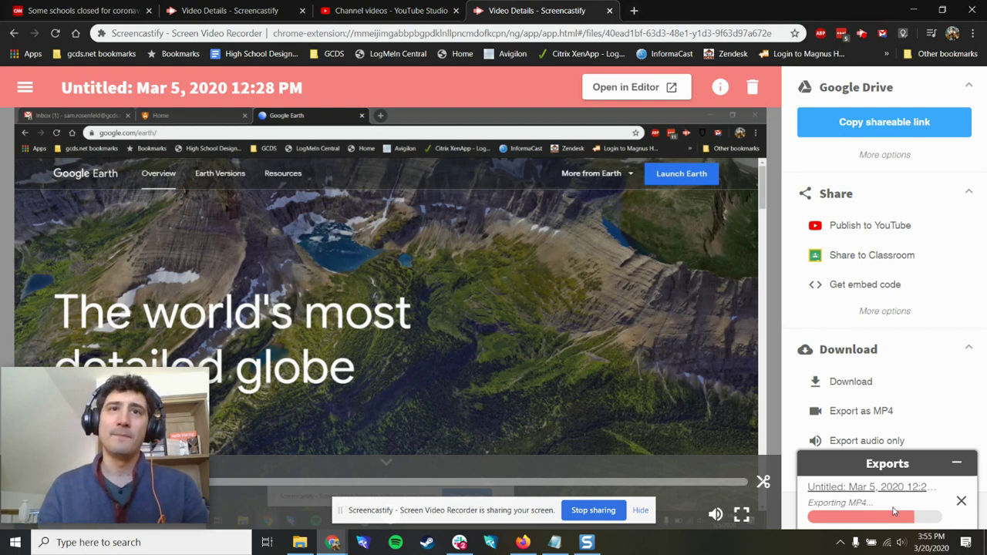
{"action": "mouse_move", "coordinate": [307, 543]}
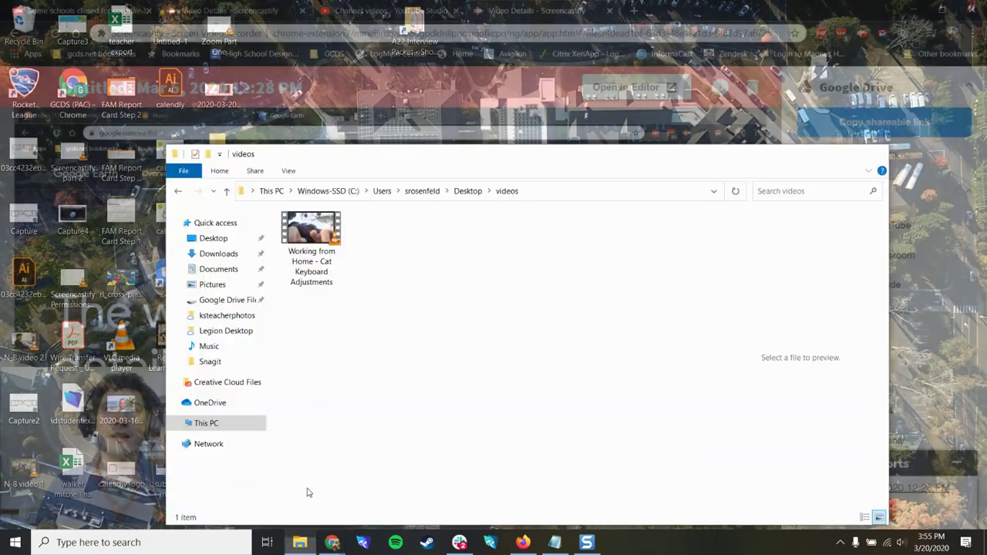
{"action": "left_click", "coordinate": [306, 490]}
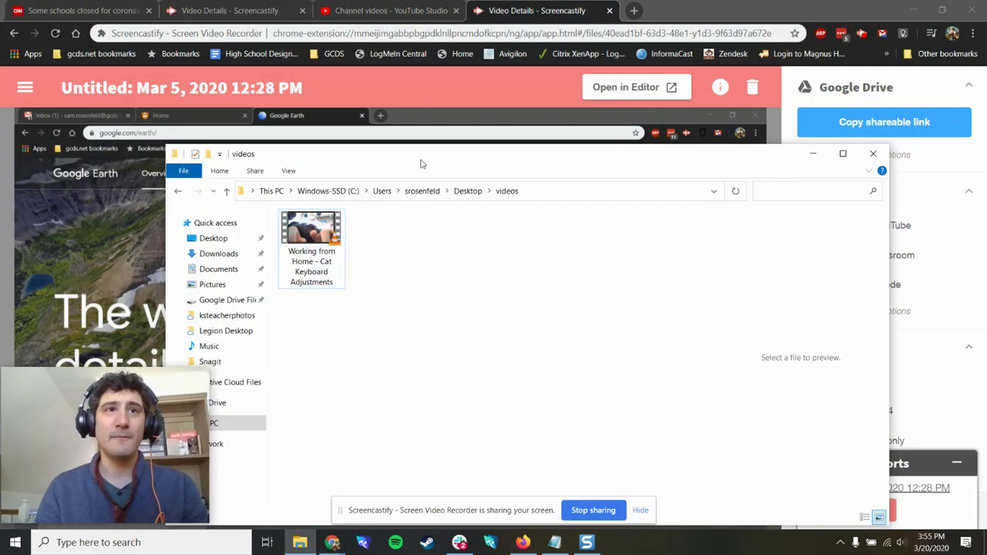
Switch to the YouTube Studio page, go to youtube.com and check which account is signed in.
{"action": "left_click", "coordinate": [421, 9]}
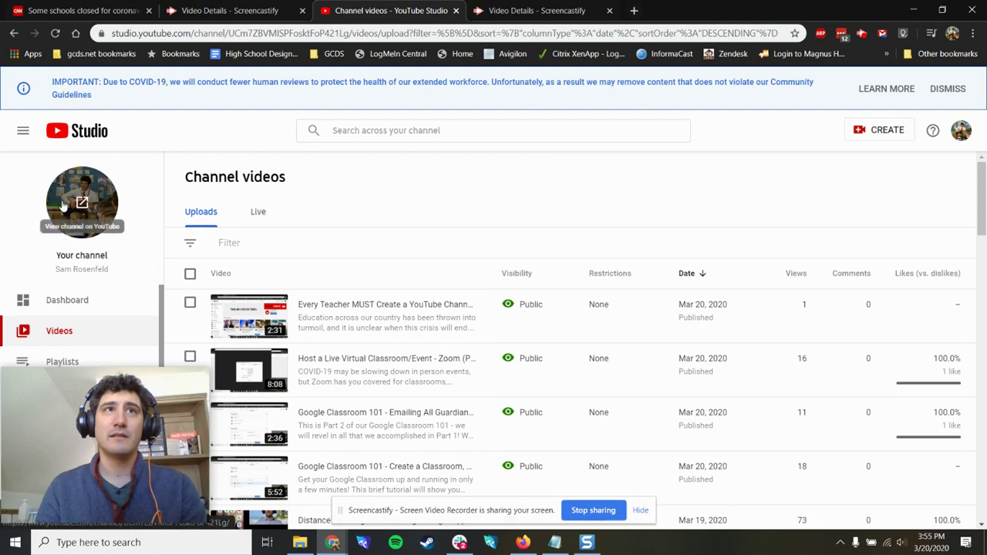
{"action": "left_click", "coordinate": [79, 136]}
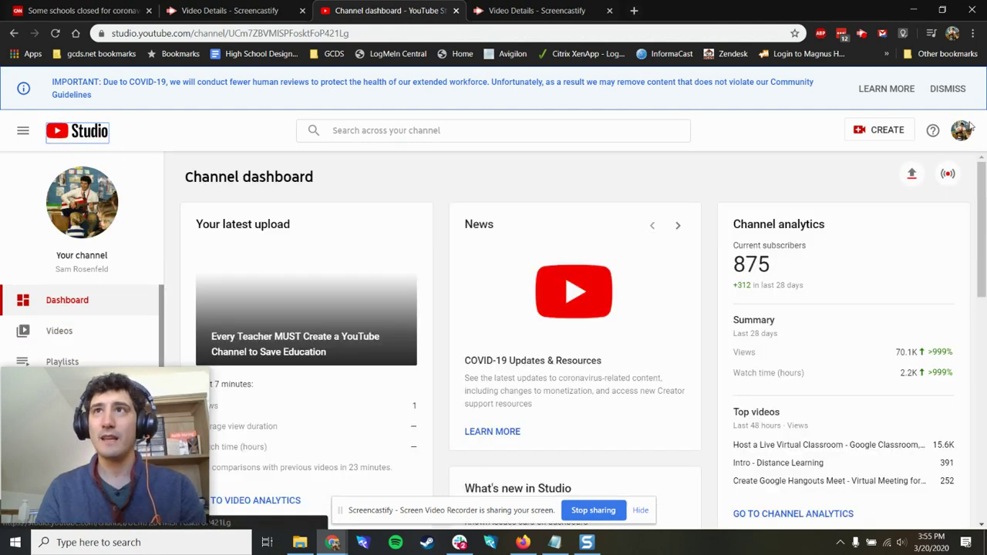
{"action": "left_click", "coordinate": [962, 134]}
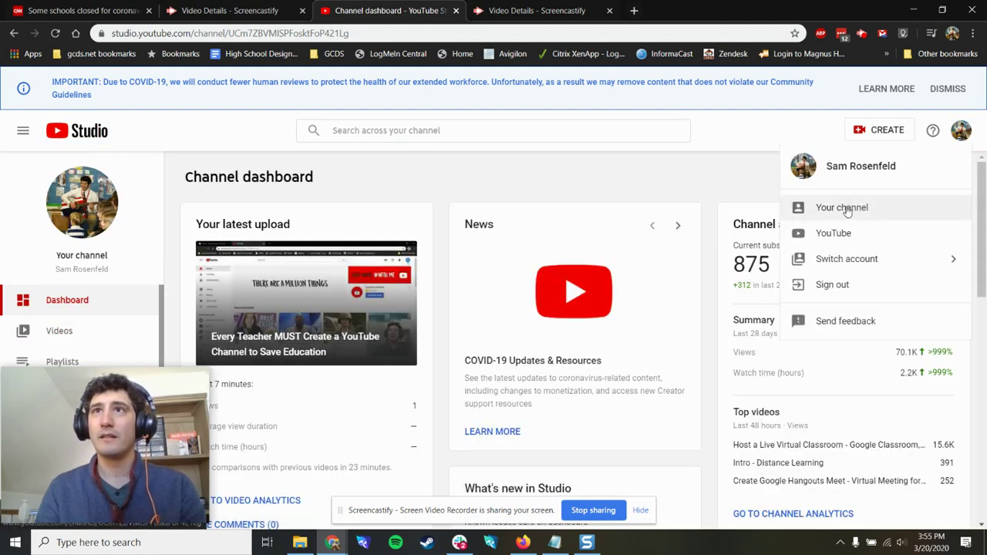
{"action": "left_click_drag", "start_coordinate": [405, 33], "coordinate": [87, 33]}
{"action": "type", "text": "youtube.com"}
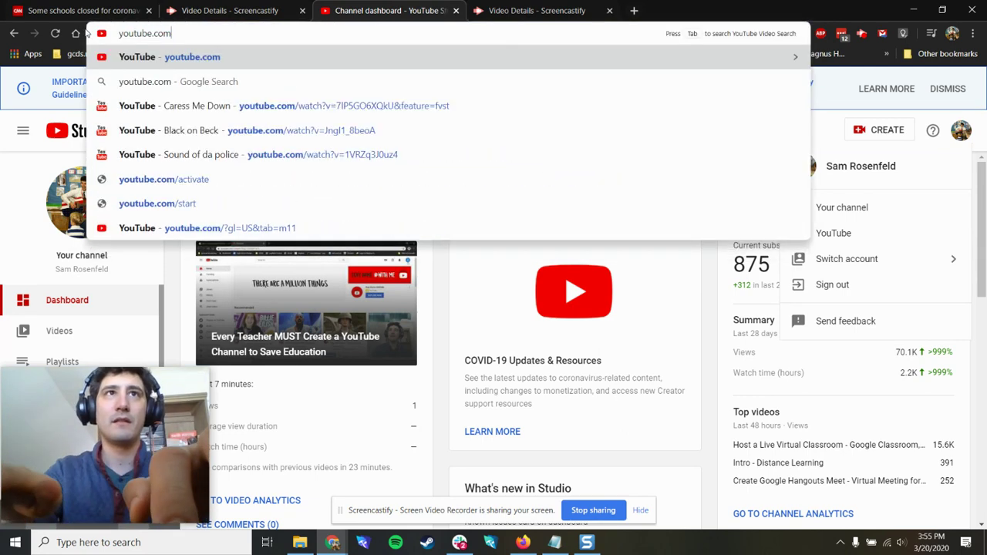
{"action": "key", "text": "Return"}
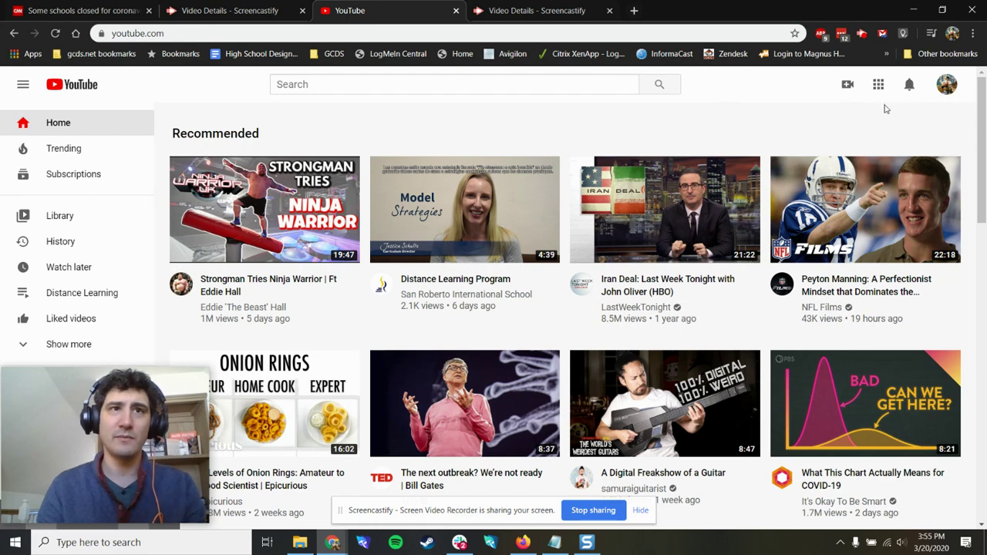
{"action": "left_click", "coordinate": [951, 86]}
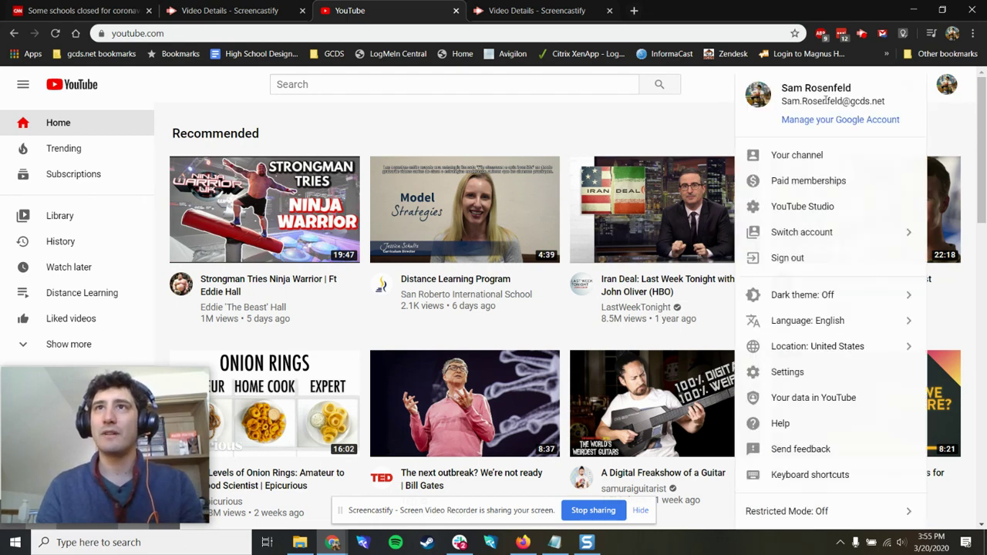
{"action": "left_click", "coordinate": [968, 103]}
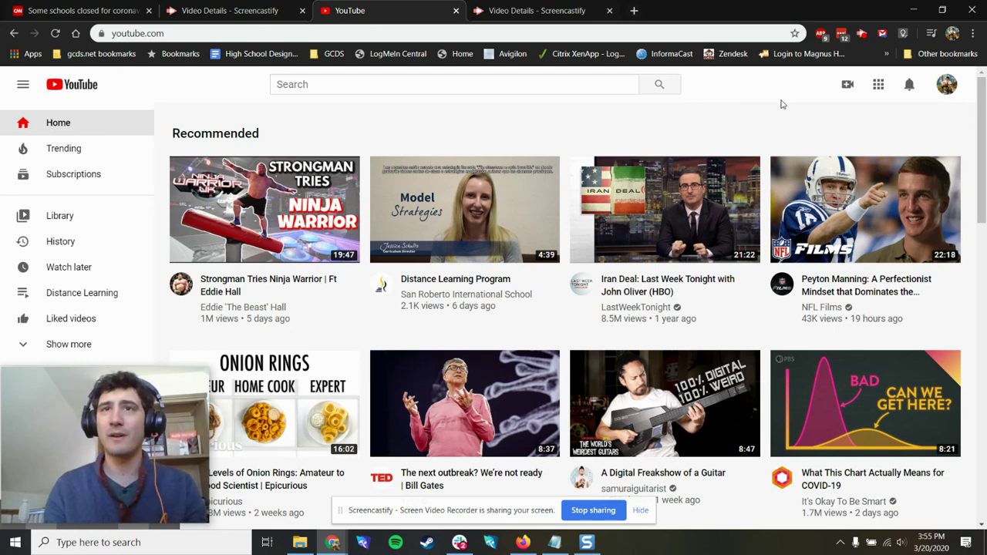
Upload the video "Working from Home - Cat Keyboard Adjustments" from the Desktop's videos folder to YouTube.
{"action": "left_click", "coordinate": [848, 85]}
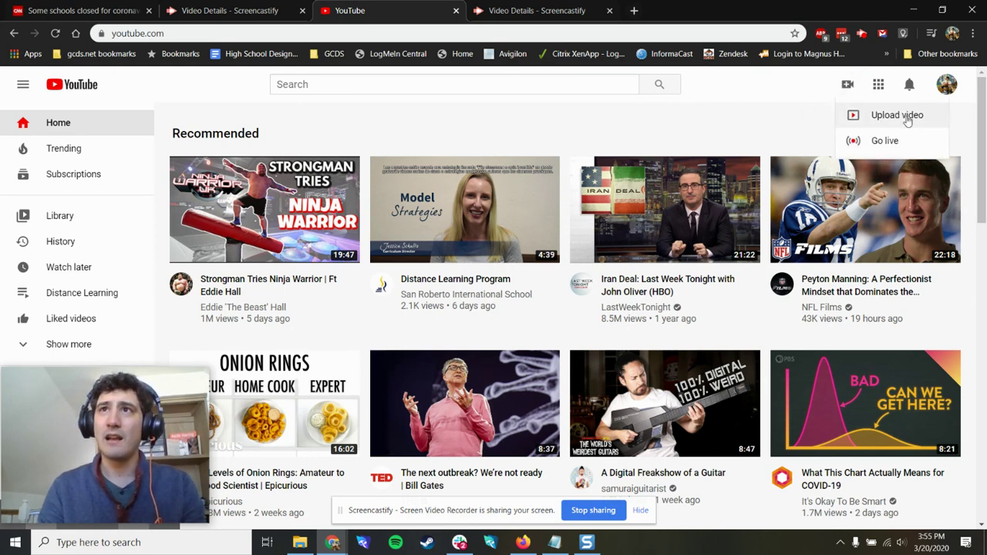
{"action": "left_click", "coordinate": [894, 118]}
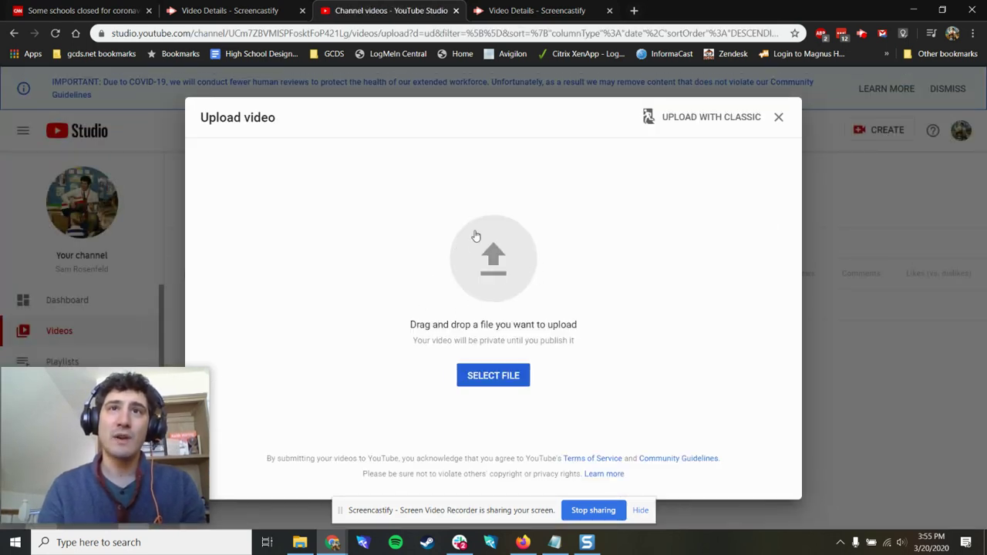
{"action": "left_click", "coordinate": [492, 375]}
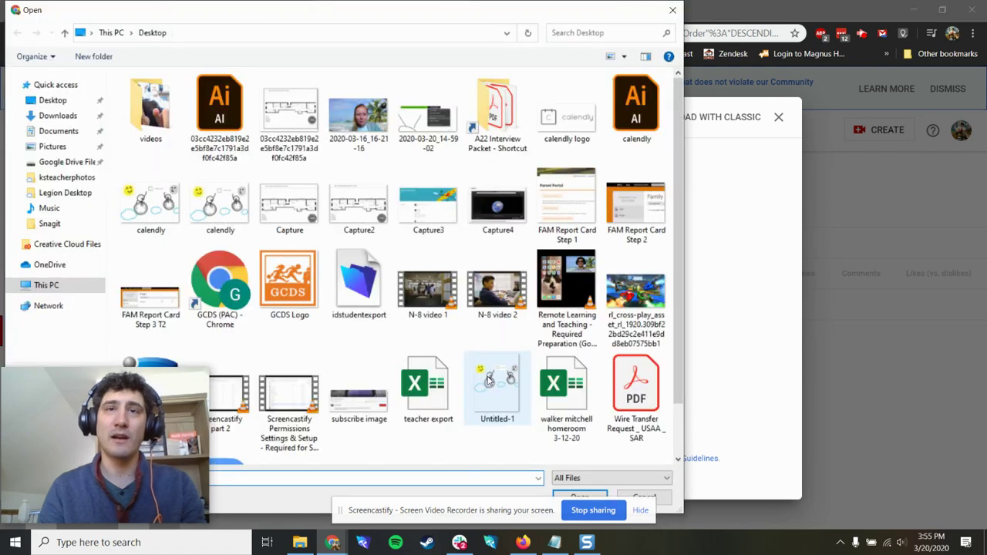
{"action": "double_click", "coordinate": [150, 108]}
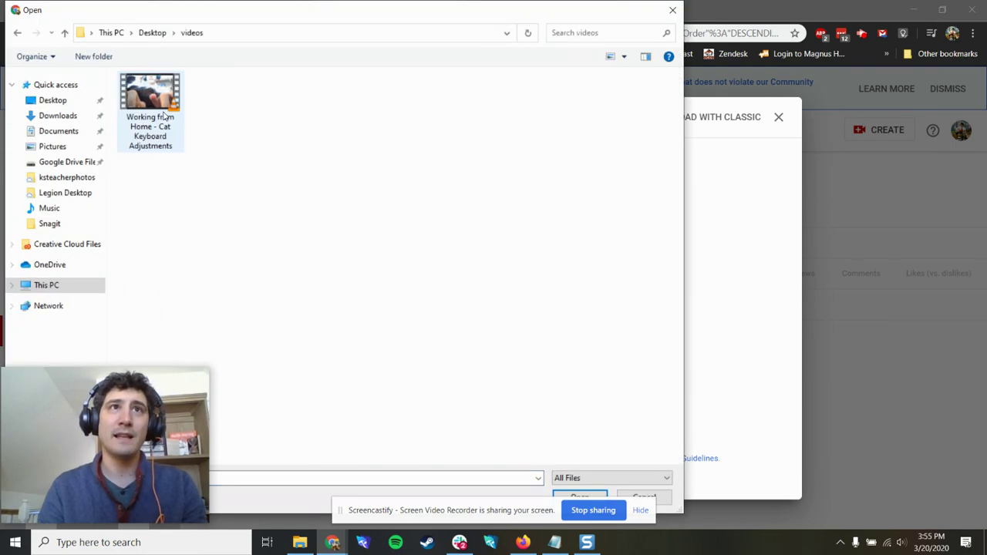
{"action": "left_click", "coordinate": [150, 100]}
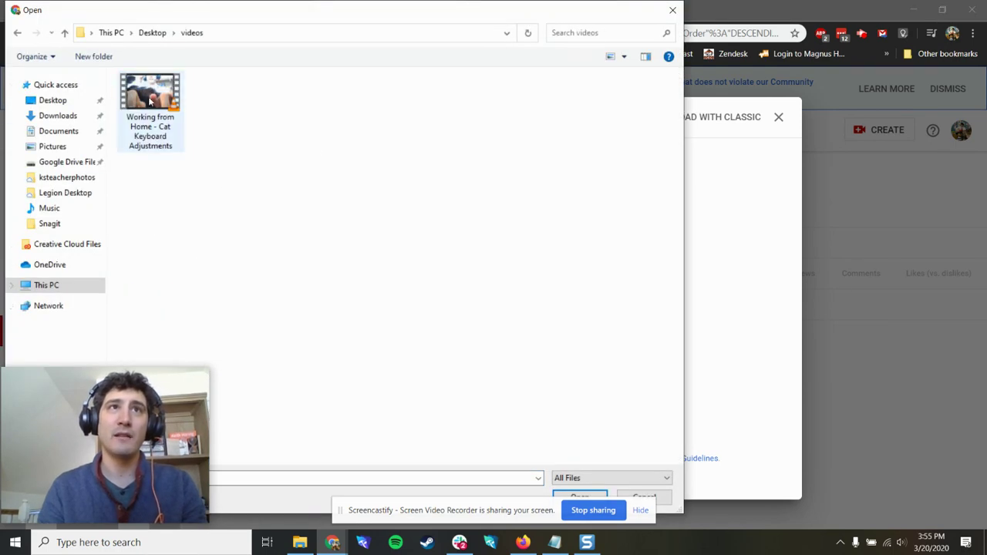
{"action": "left_click", "coordinate": [588, 498]}
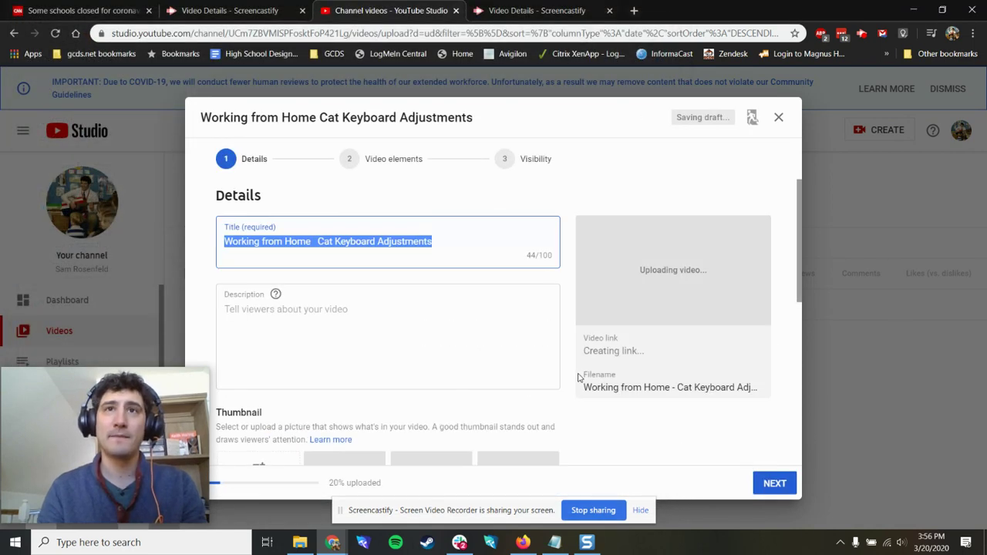
Go through the uploaded video's title, description, thumbnail and playlist details, and mark it as not made for kids.
{"action": "left_click", "coordinate": [316, 241]}
{"action": "left_click", "coordinate": [351, 354]}
{"action": "scroll", "coordinate": [370, 341], "scroll_direction": "down", "scroll_amount": 3}
{"action": "scroll", "coordinate": [371, 341], "scroll_direction": "down", "scroll_amount": 1}
{"action": "scroll", "coordinate": [370, 340], "scroll_direction": "up", "scroll_amount": 3}
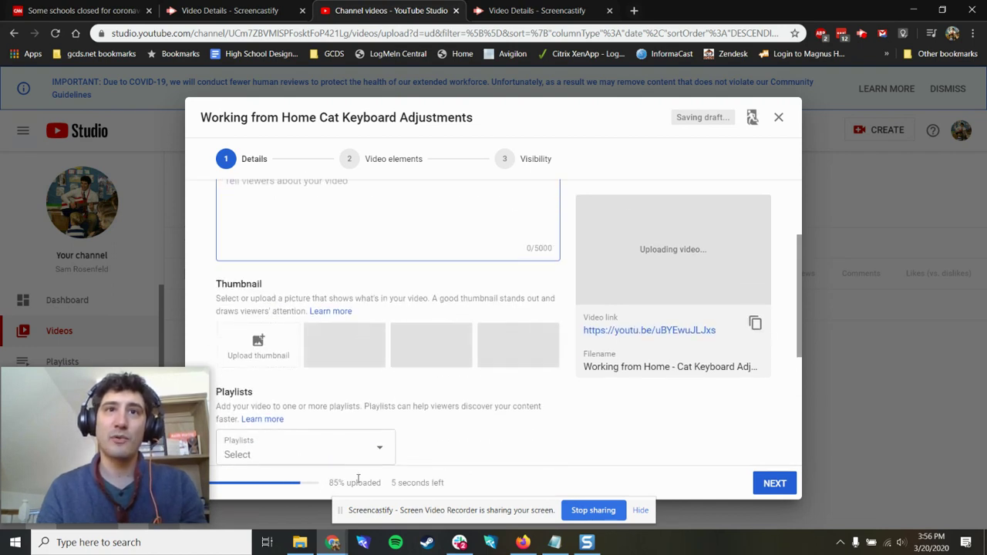
{"action": "left_click_drag", "start_coordinate": [211, 421], "coordinate": [943, 452]}
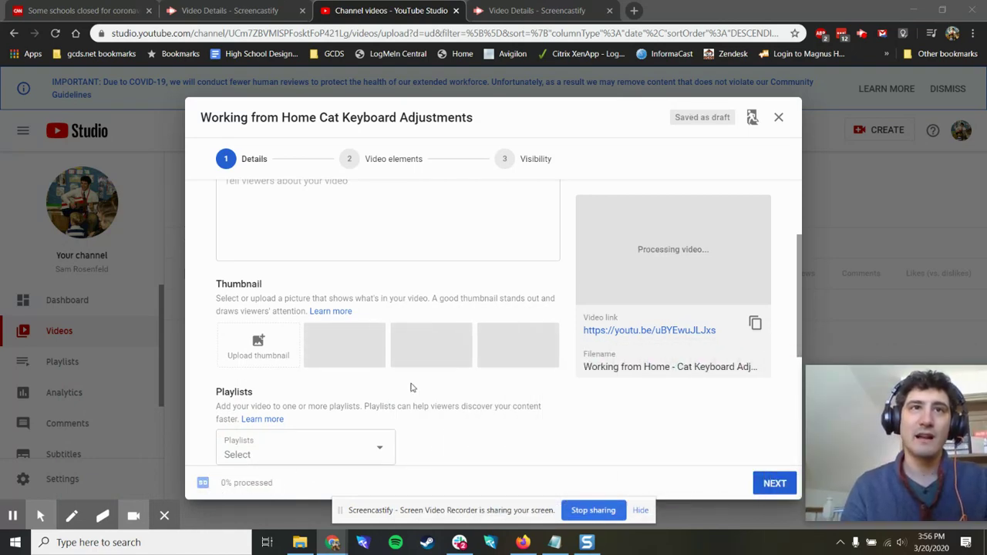
{"action": "scroll", "coordinate": [400, 396], "scroll_direction": "down", "scroll_amount": 3}
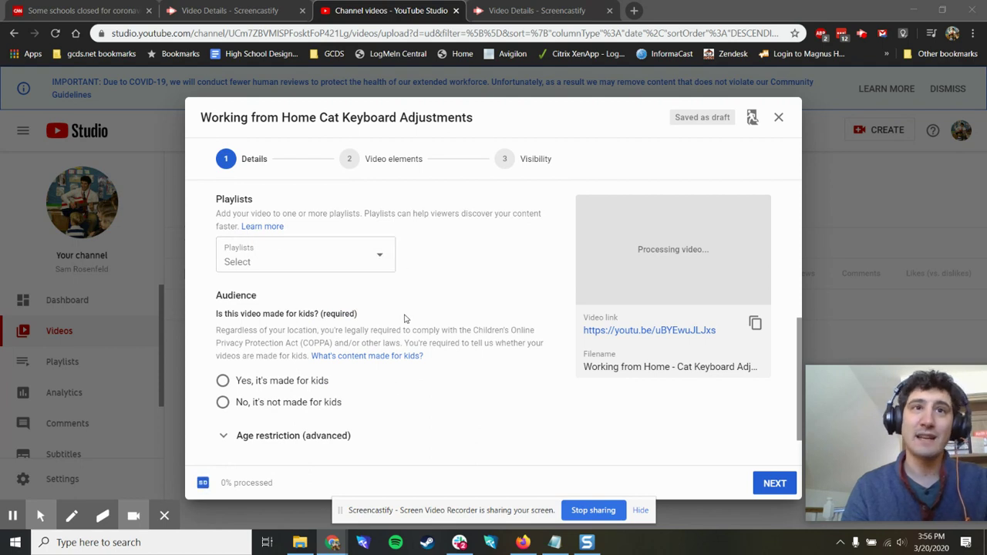
{"action": "left_click", "coordinate": [275, 410]}
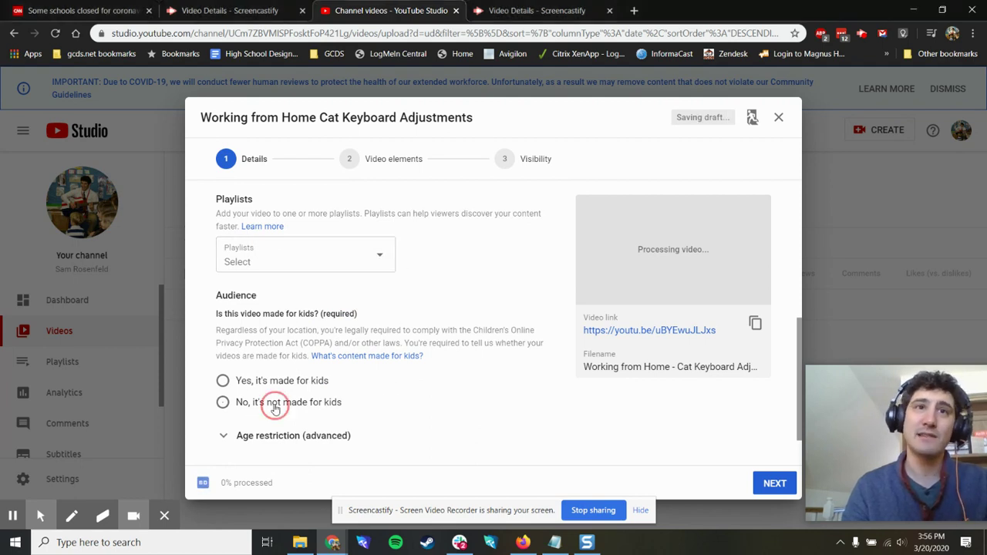
{"action": "scroll", "coordinate": [461, 388], "scroll_direction": "up", "scroll_amount": 5}
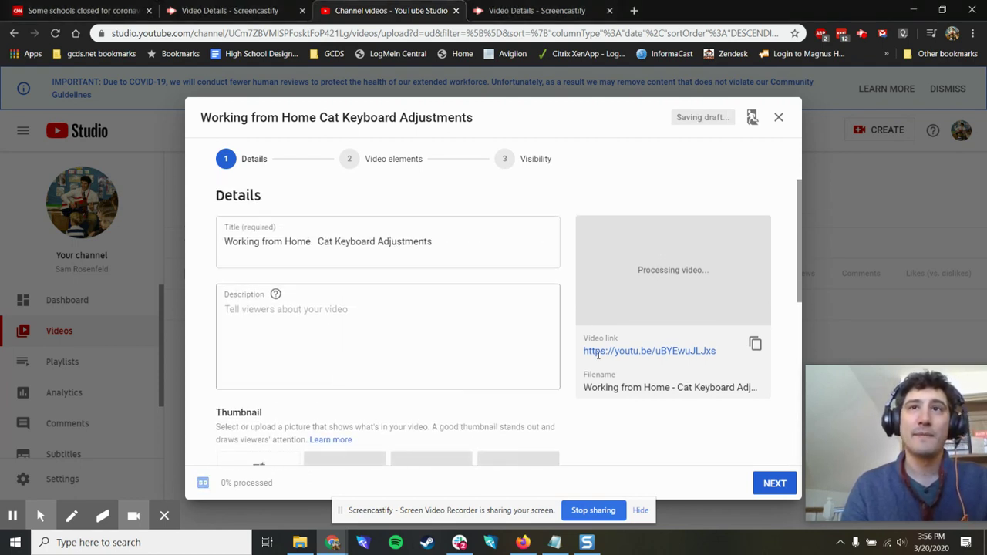
Advance the upload past the video elements to the visibility settings.
{"action": "left_click", "coordinate": [777, 488]}
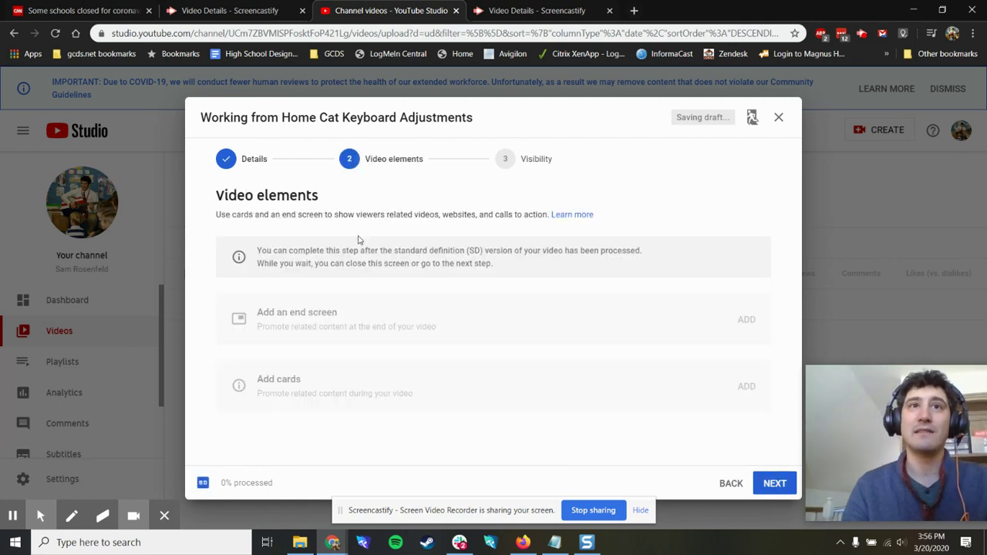
{"action": "left_click", "coordinate": [776, 484]}
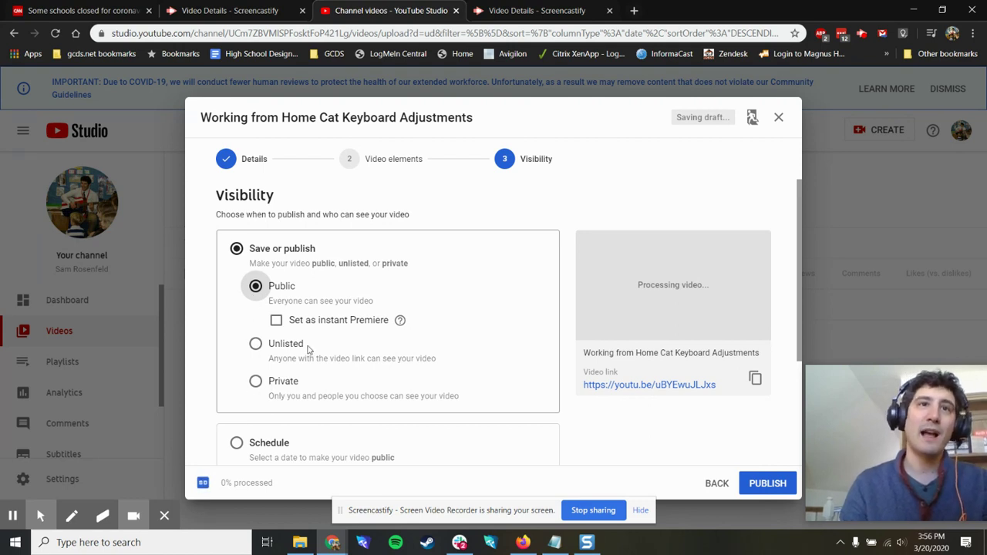
Try the option to schedule the video's release, and return to the Save or publish option.
{"action": "scroll", "coordinate": [313, 352], "scroll_direction": "down", "scroll_amount": 1}
{"action": "left_click", "coordinate": [237, 380]}
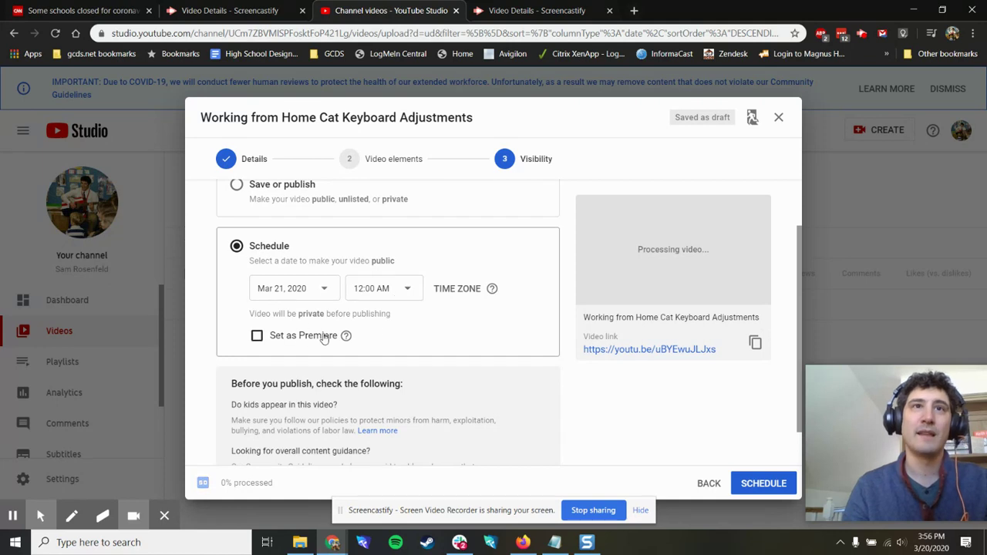
{"action": "scroll", "coordinate": [244, 319], "scroll_direction": "up", "scroll_amount": 1}
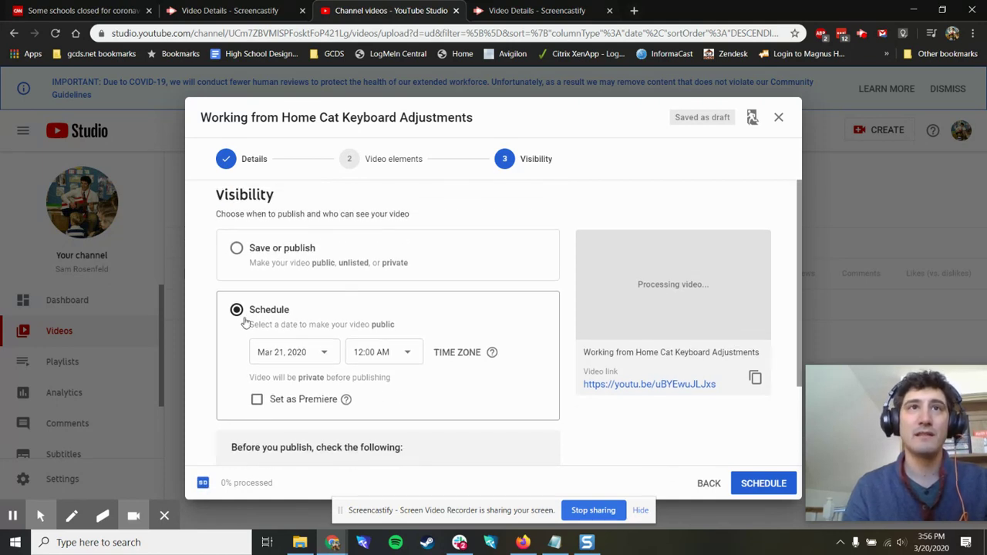
{"action": "left_click", "coordinate": [237, 250]}
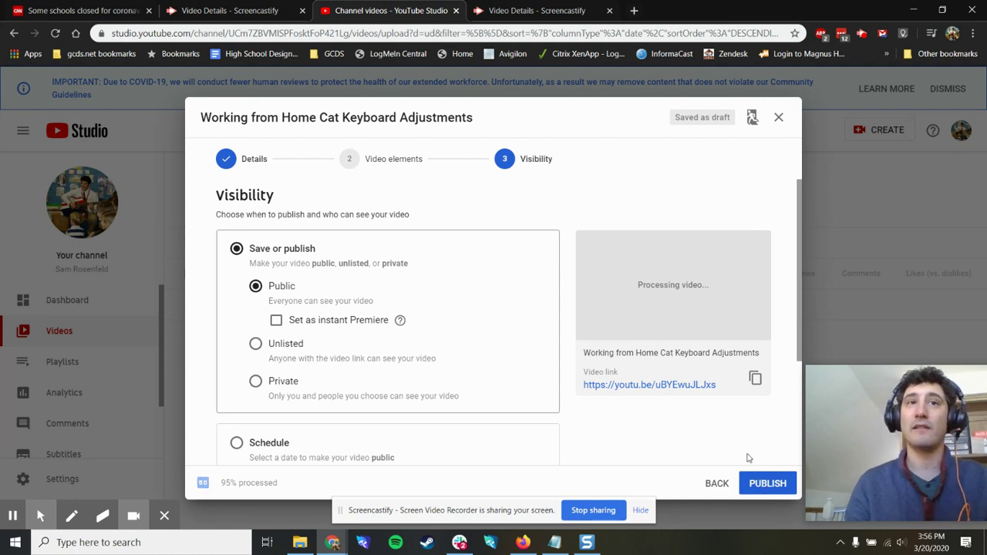
Set the video's visibility to Unlisted, publish it and close the video processing notice.
{"action": "scroll", "coordinate": [736, 454], "scroll_direction": "down", "scroll_amount": 2}
{"action": "scroll", "coordinate": [453, 422], "scroll_direction": "up", "scroll_amount": 2}
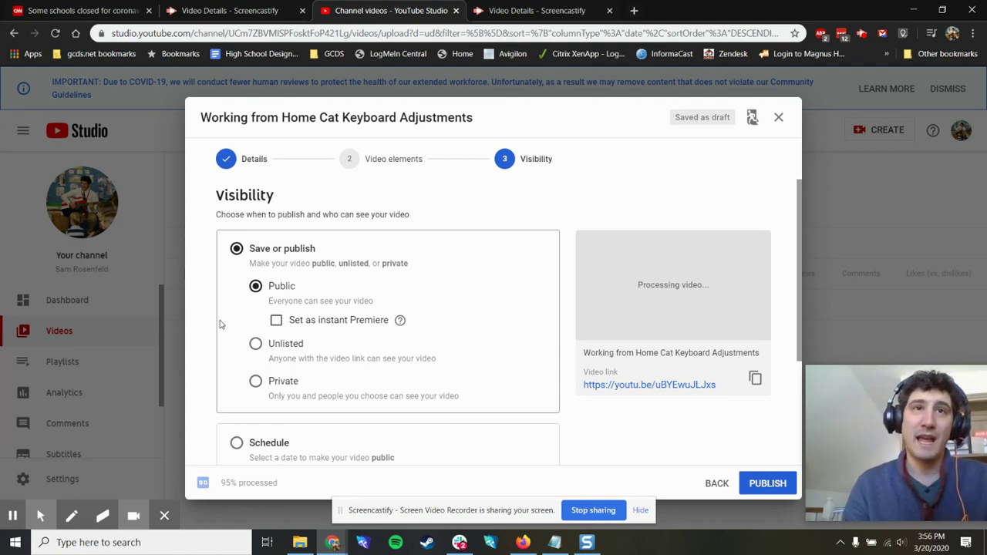
{"action": "left_click", "coordinate": [278, 350]}
{"action": "left_click", "coordinate": [775, 484]}
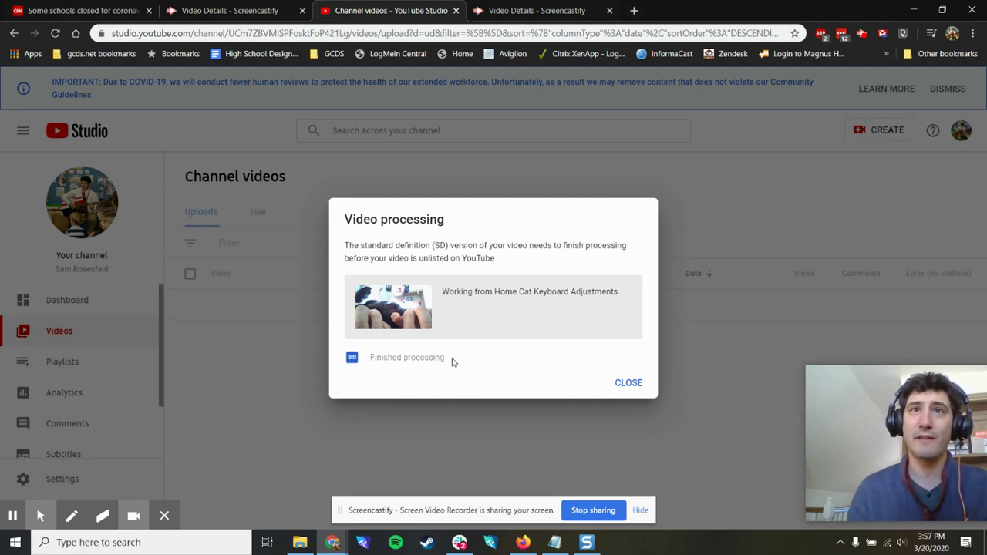
{"action": "left_click", "coordinate": [631, 384]}
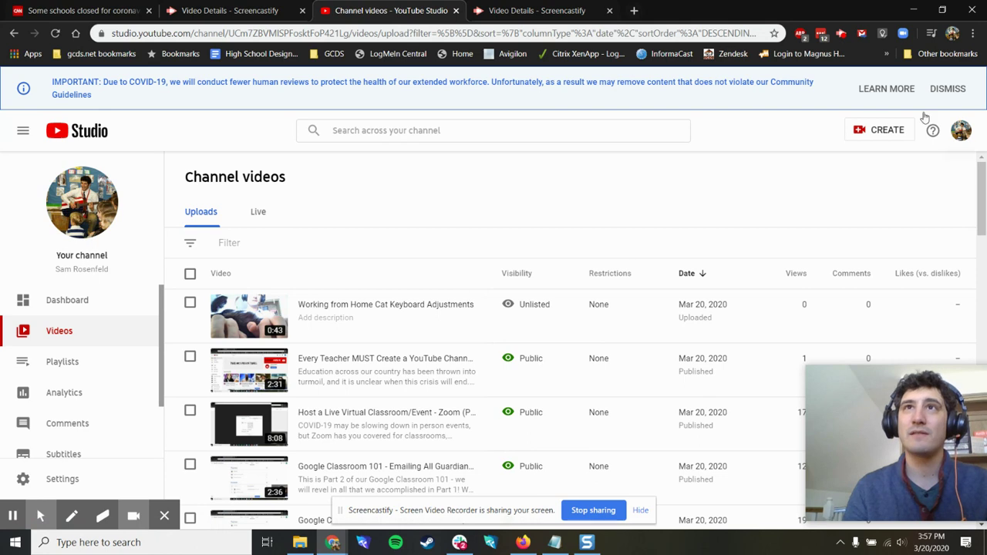
Go to the youtube.com home page and open YouTube Studio from the account there.
{"action": "left_click", "coordinate": [960, 134]}
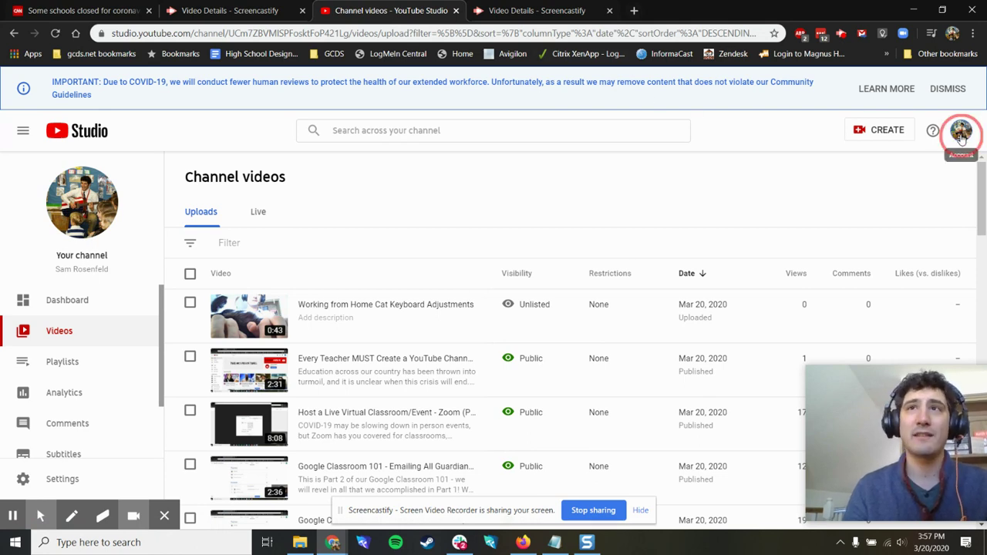
{"action": "left_click", "coordinate": [243, 33]}
{"action": "type", "text": "youtube.com"}
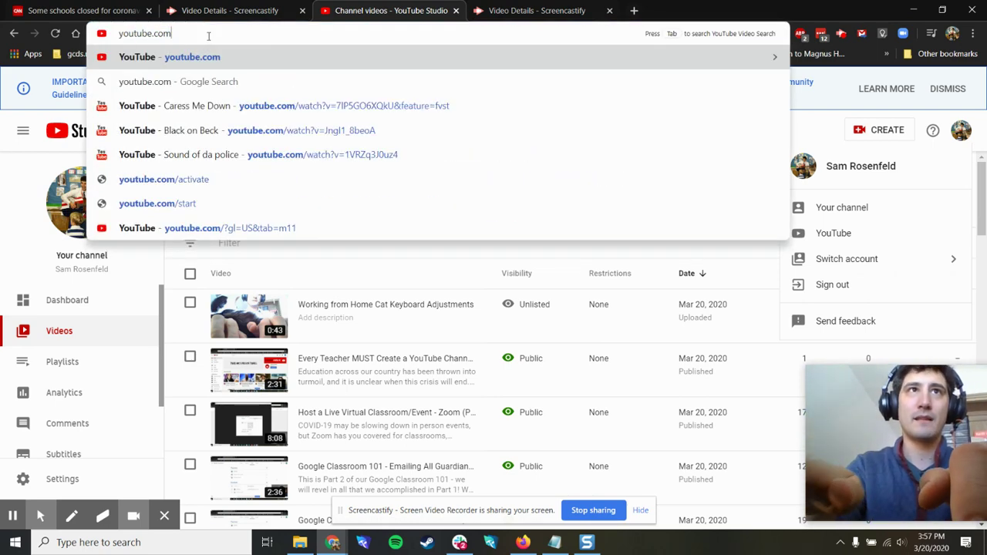
{"action": "key", "text": "Return"}
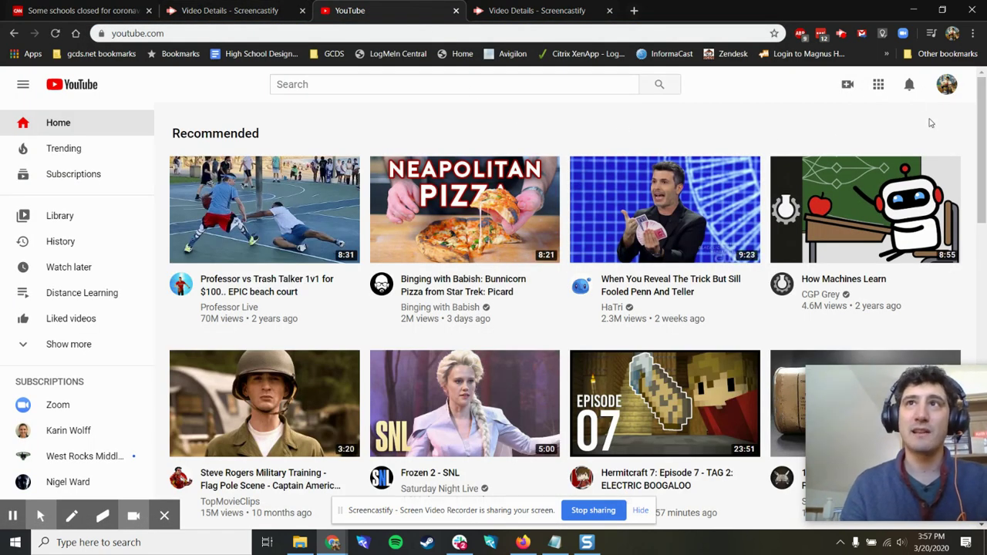
{"action": "left_click", "coordinate": [949, 90]}
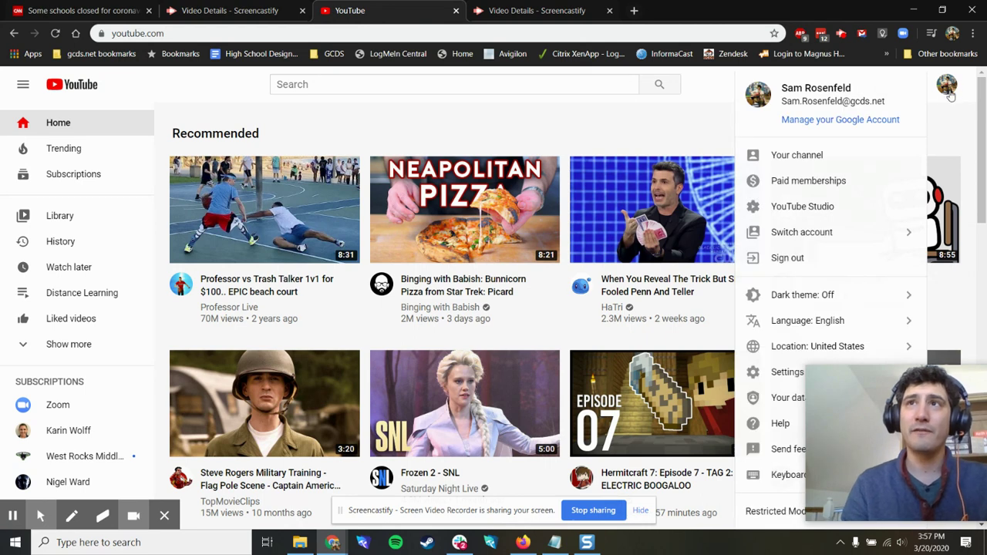
{"action": "left_click", "coordinate": [822, 213]}
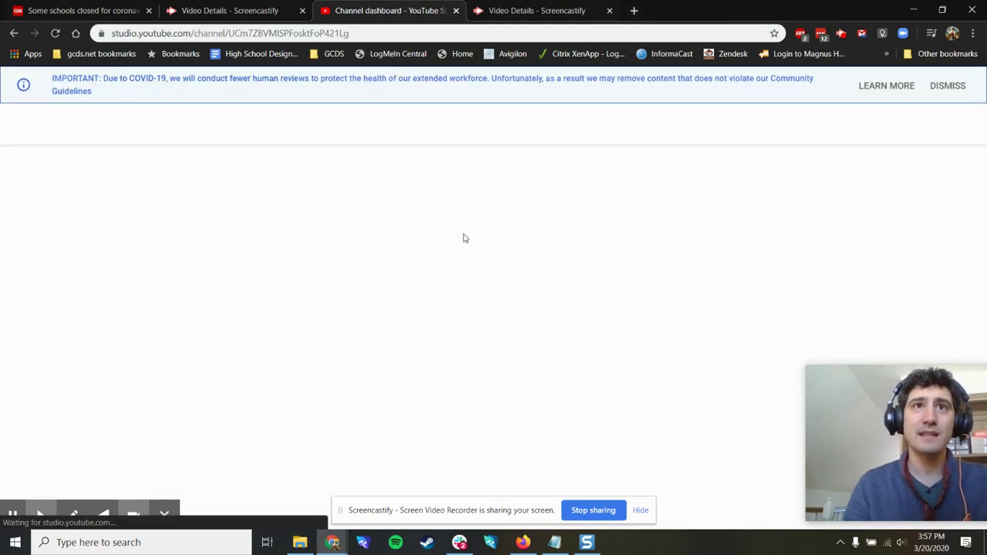
Open the channel's video list and get the shareable link of "Working from Home Cat Keyboard Adjustments".
{"action": "scroll", "coordinate": [397, 262], "scroll_direction": "down", "scroll_amount": 3}
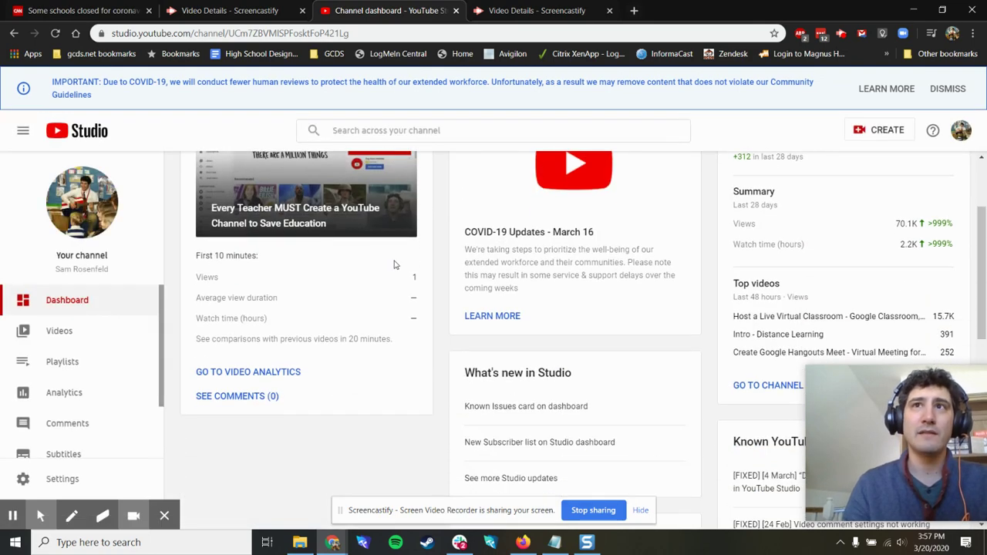
{"action": "scroll", "coordinate": [416, 285], "scroll_direction": "up", "scroll_amount": 3}
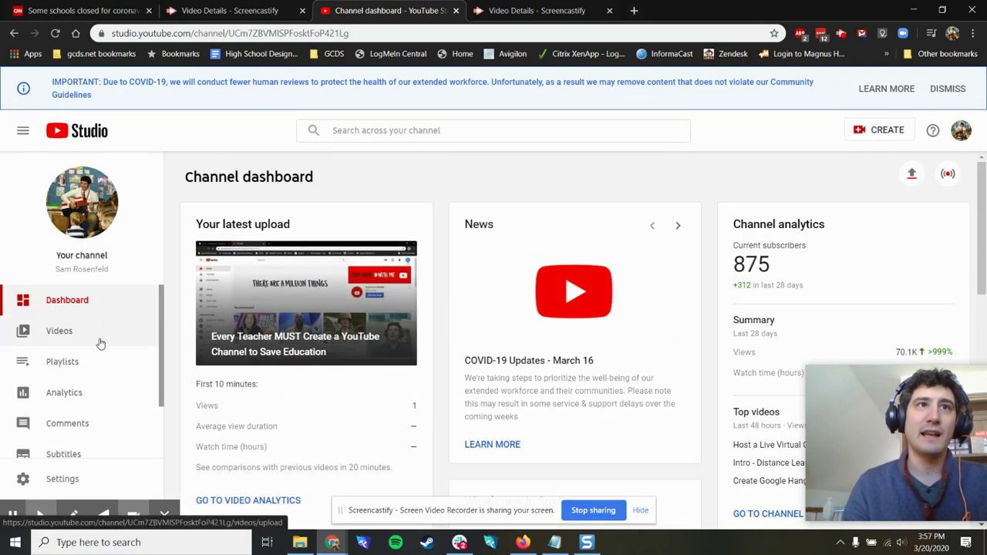
{"action": "left_click", "coordinate": [52, 337]}
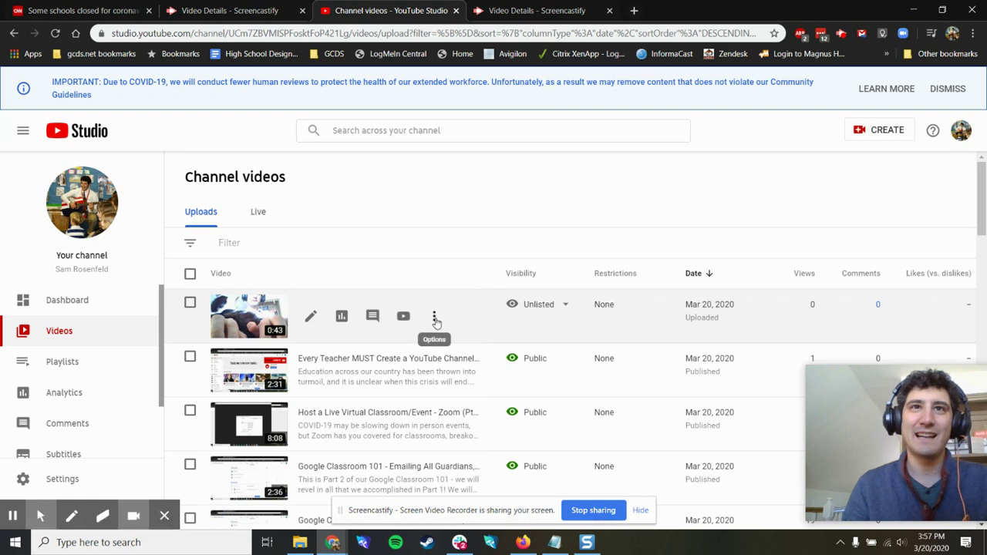
{"action": "left_click", "coordinate": [434, 316]}
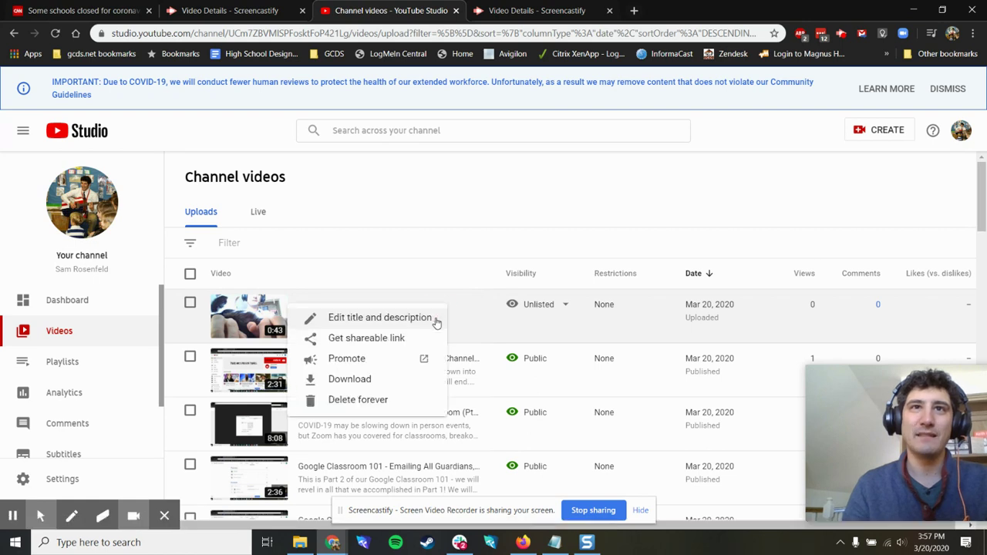
{"action": "left_click", "coordinate": [392, 338]}
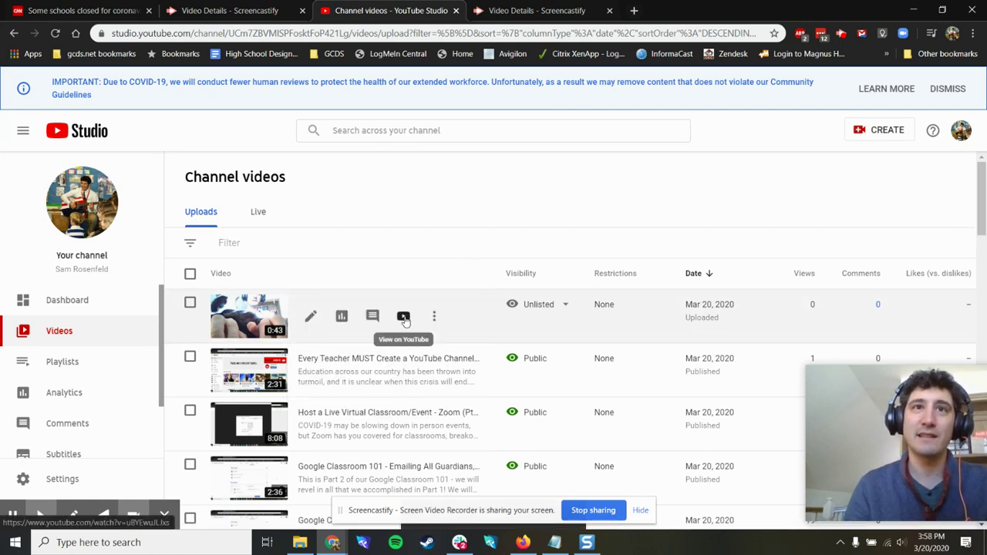
View "Working from Home Cat Keyboard Adjustments" on YouTube and pause its playback.
{"action": "left_click", "coordinate": [404, 318]}
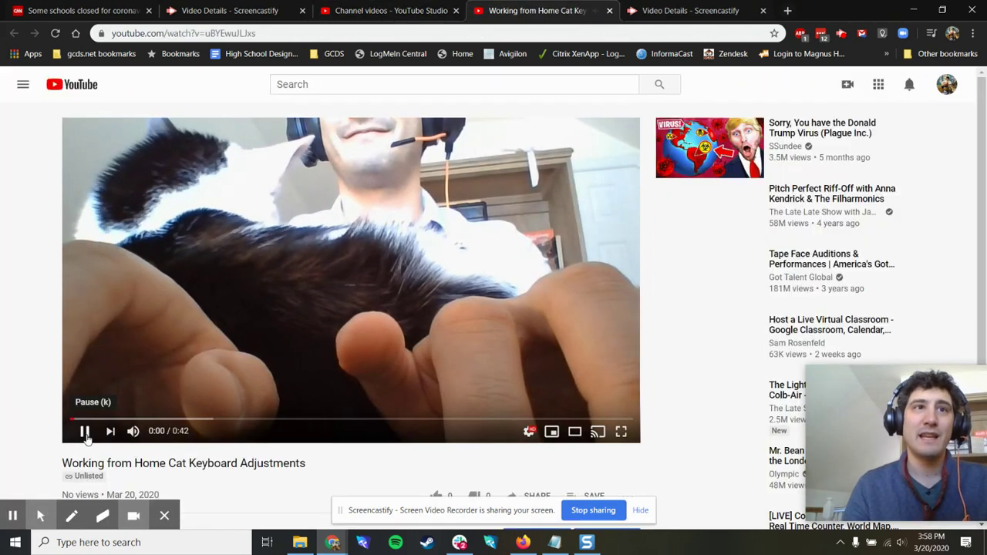
{"action": "left_click", "coordinate": [84, 432]}
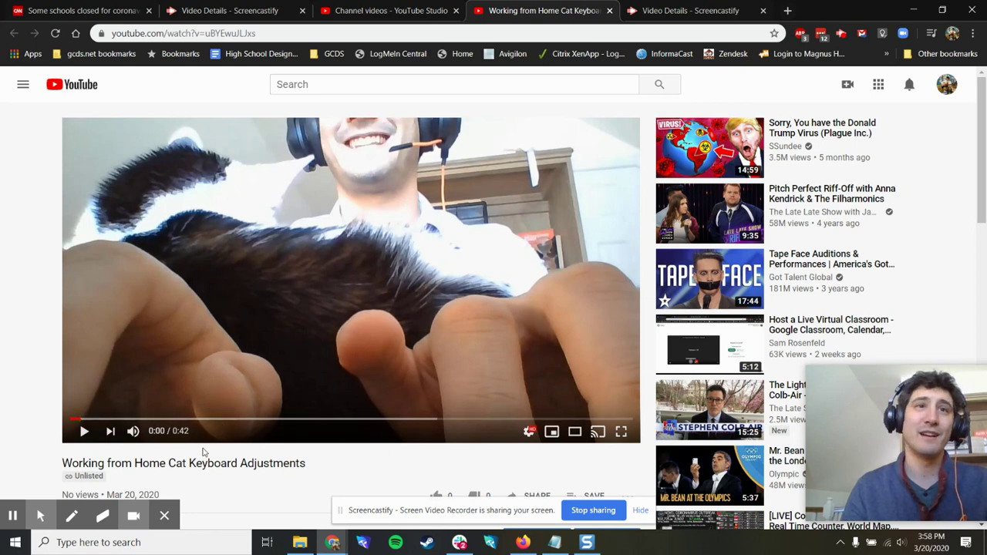
{"action": "left_click_drag", "start_coordinate": [322, 461], "coordinate": [74, 461]}
{"action": "left_click", "coordinate": [149, 460]}
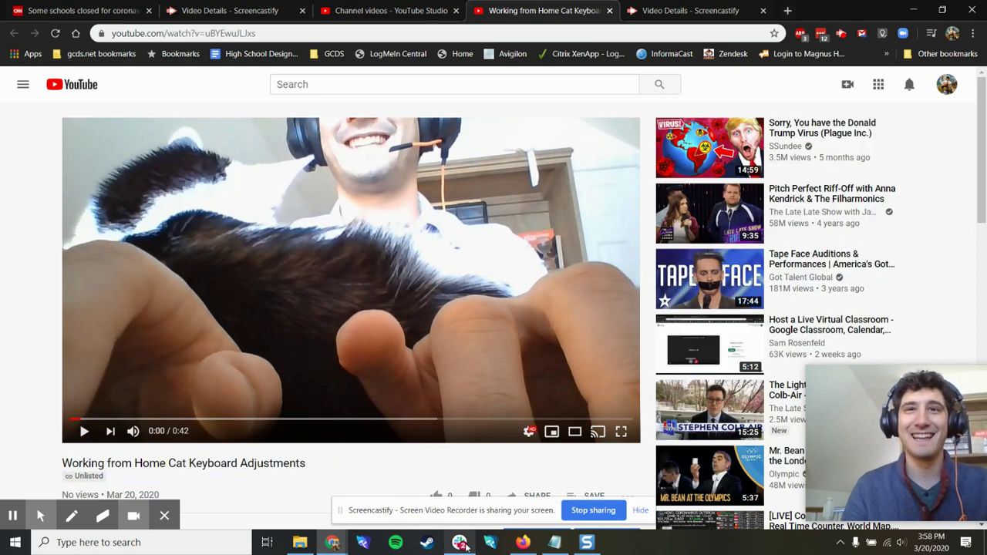